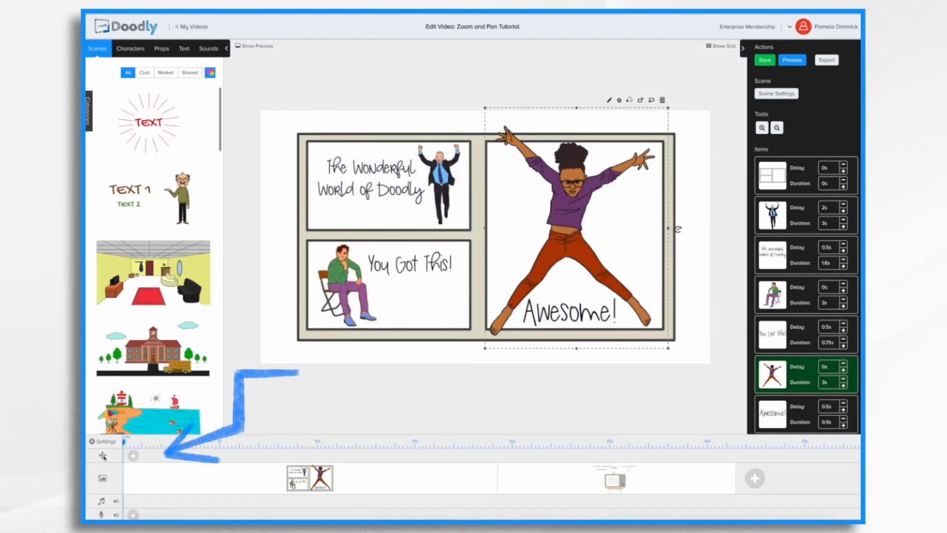
# Step: Shrink the pan-and-zoom End frame to fit over the top-left comic panel
pyautogui.click(133, 456)
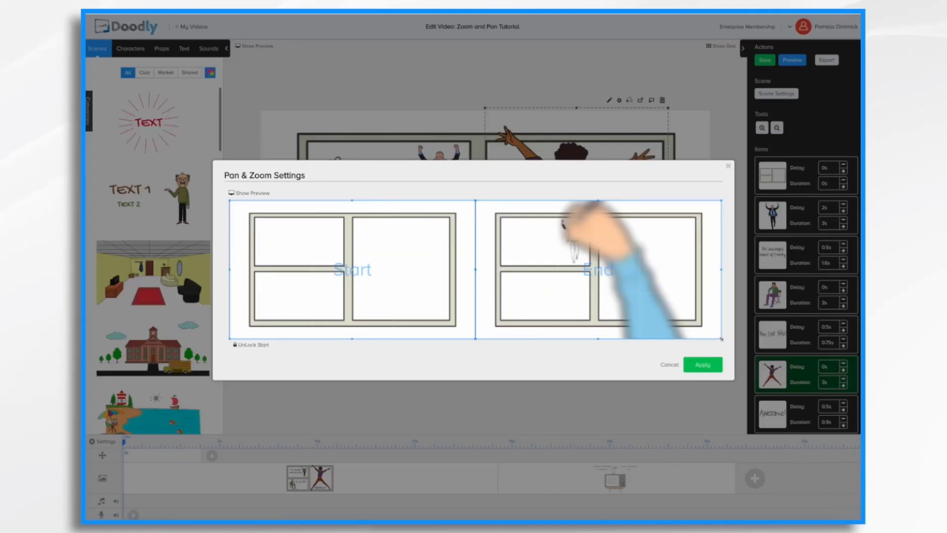
pyautogui.moveTo(665, 311); pyautogui.dragTo(573, 259)
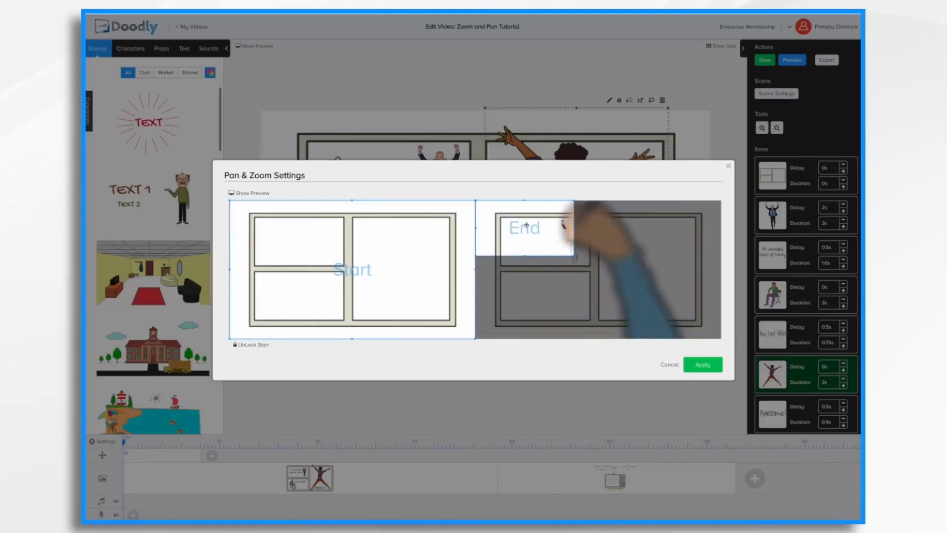
pyautogui.moveTo(526, 226); pyautogui.dragTo(546, 239)
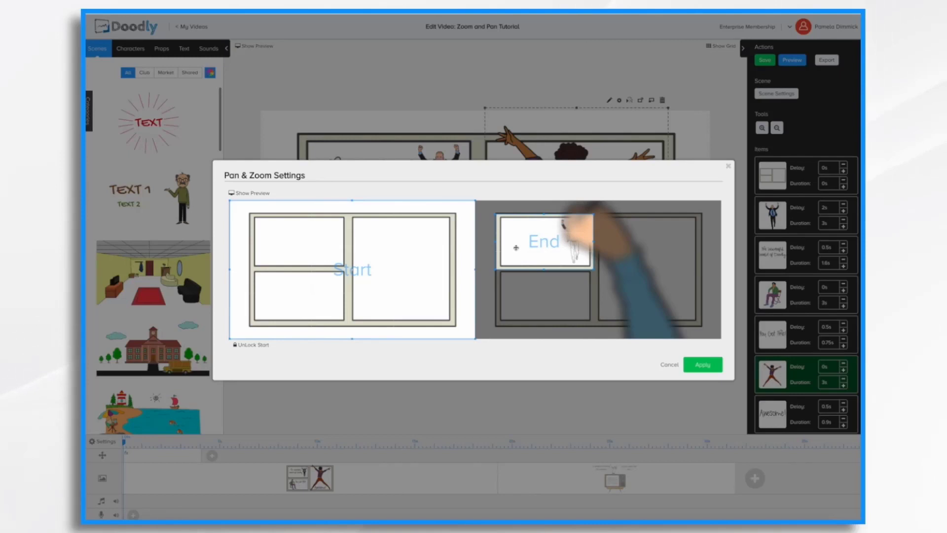
# Step: Preview the zoom, fine-tune the End frame's lower corners, and replay it
pyautogui.click(242, 194)
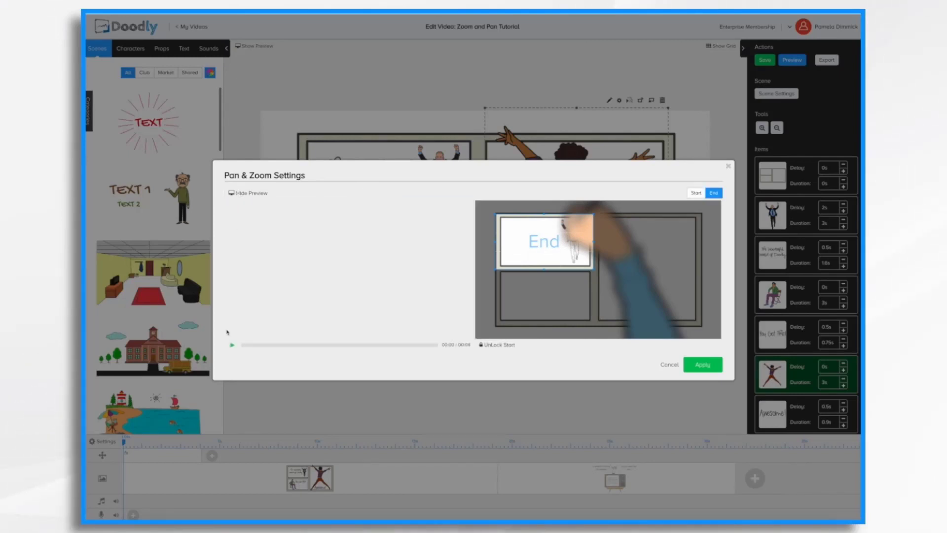
pyautogui.click(232, 346)
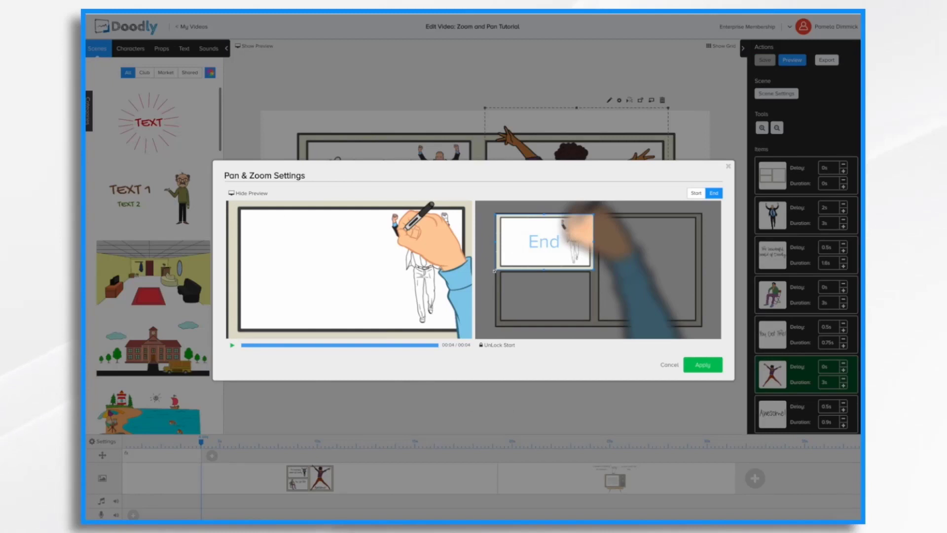
pyautogui.moveTo(497, 269); pyautogui.dragTo(499, 267)
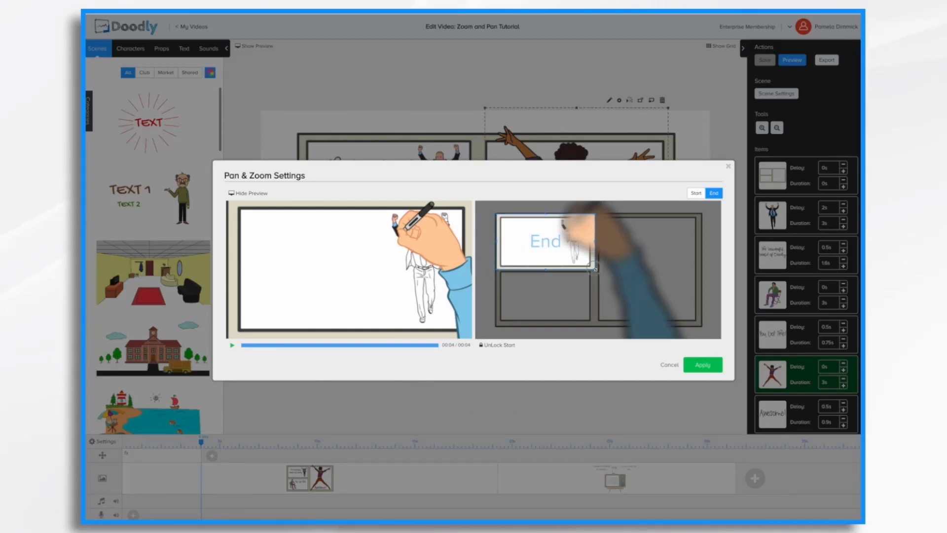
pyautogui.moveTo(595, 268); pyautogui.dragTo(593, 267)
pyautogui.click(232, 345)
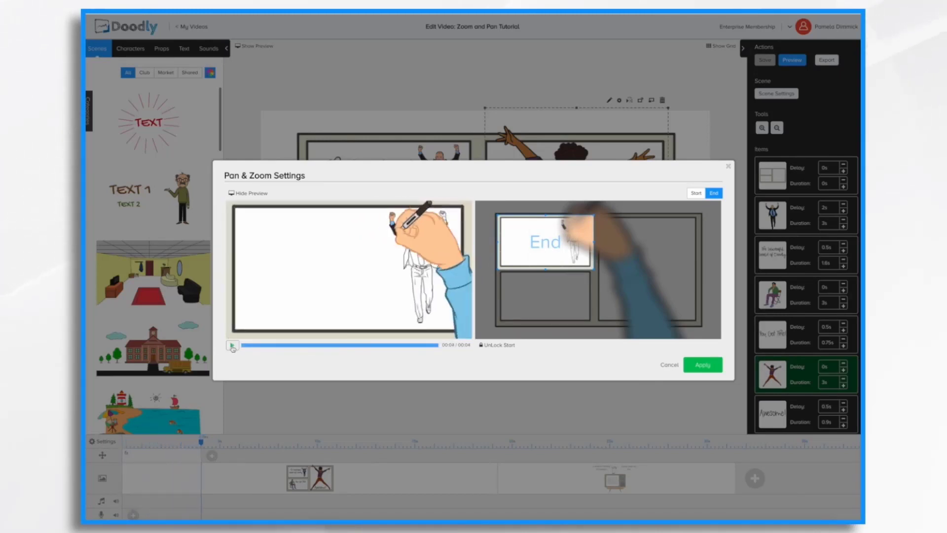
# Step: Compare the start and end frames, then apply the zoom into 'The Wonderful World of Doodly' panel
pyautogui.click(716, 196)
pyautogui.click(693, 196)
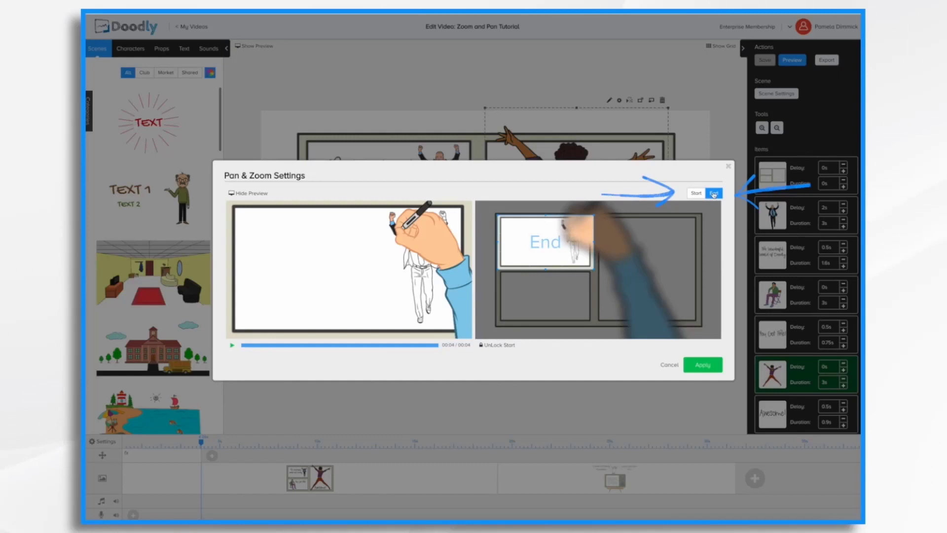
pyautogui.click(693, 196)
pyautogui.click(696, 195)
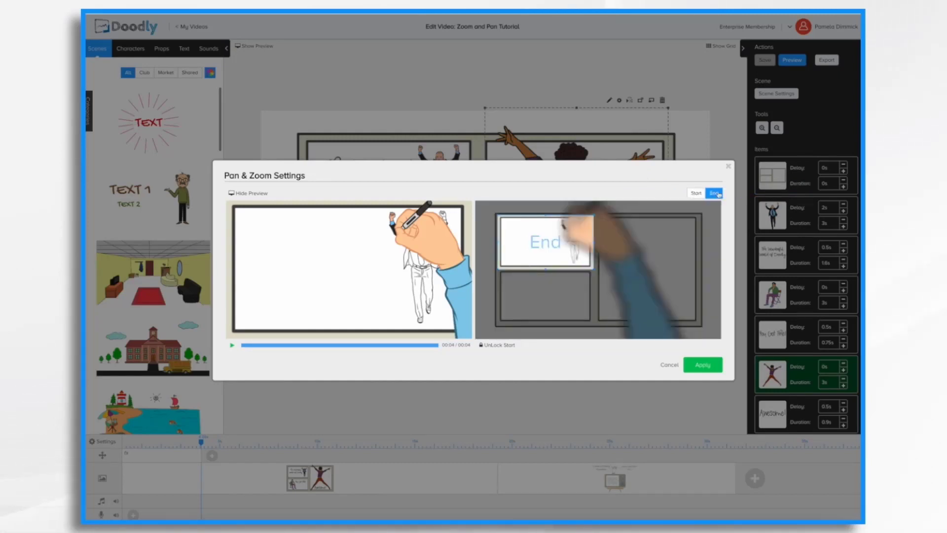
pyautogui.click(719, 195)
pyautogui.click(694, 195)
pyautogui.click(701, 368)
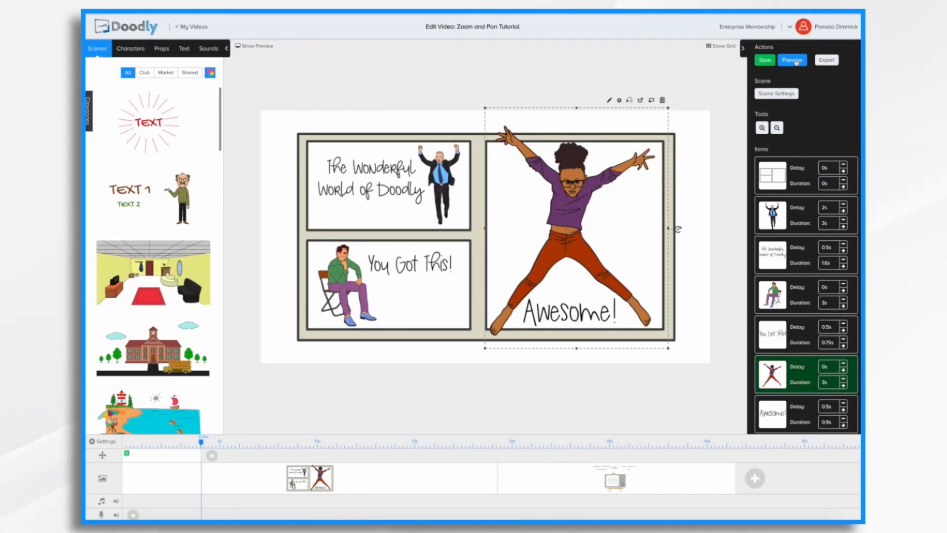
# Step: Play the whole scene with its new zoom-in, then close the playback
pyautogui.click(794, 61)
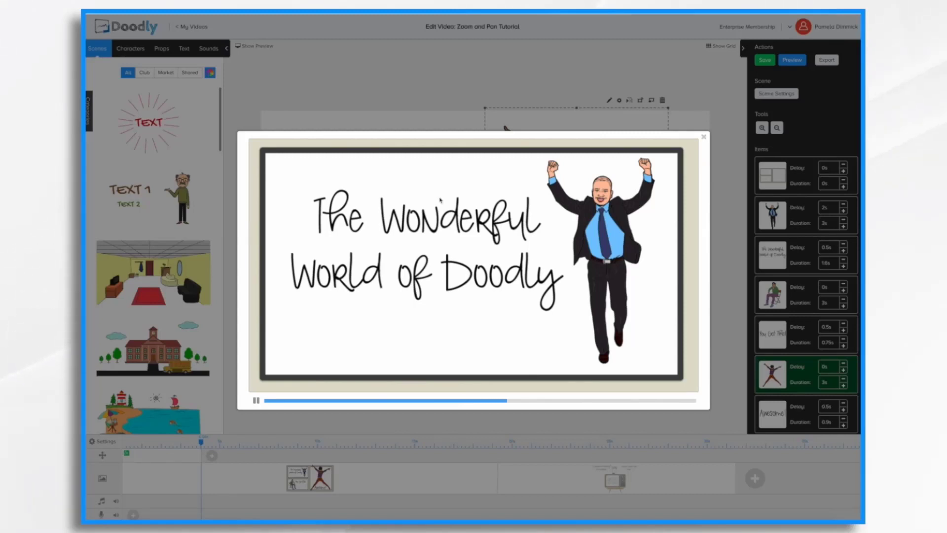
pyautogui.click(704, 136)
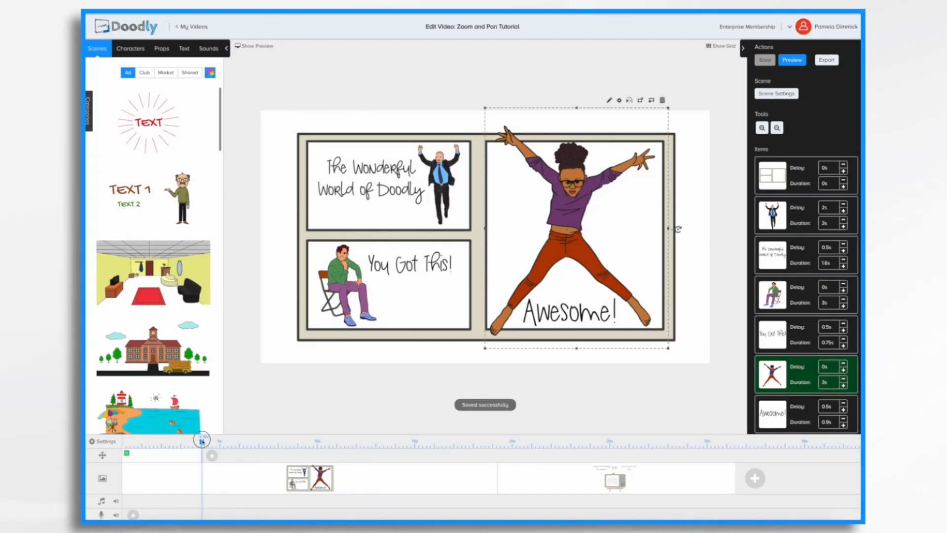
# Step: Move the playhead slightly later and add a second panning-and-zooming point there
pyautogui.moveTo(202, 440); pyautogui.dragTo(221, 441)
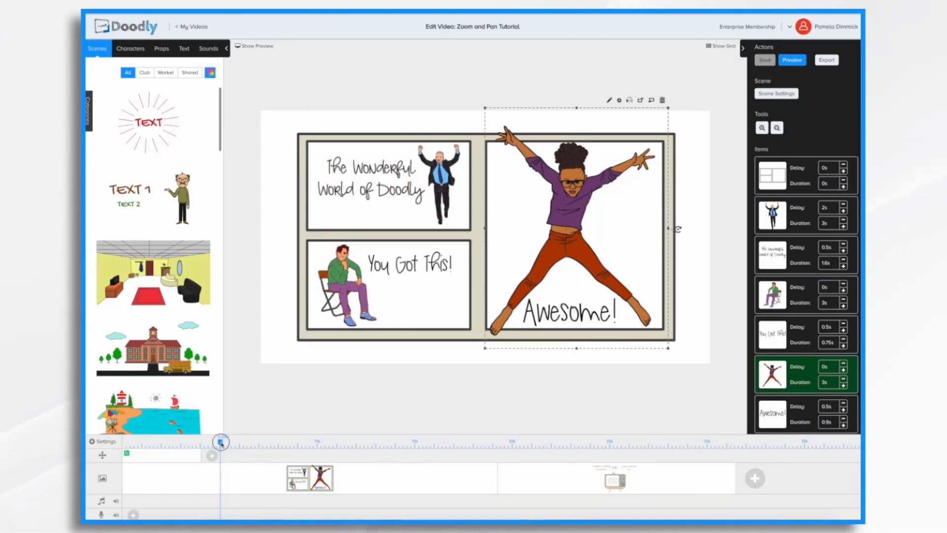
pyautogui.moveTo(221, 440)
pyautogui.mouseDown()
pyautogui.moveTo(235, 443)
pyautogui.moveTo(213, 444)
pyautogui.moveTo(241, 444)
pyautogui.moveTo(228, 445)
pyautogui.mouseUp()
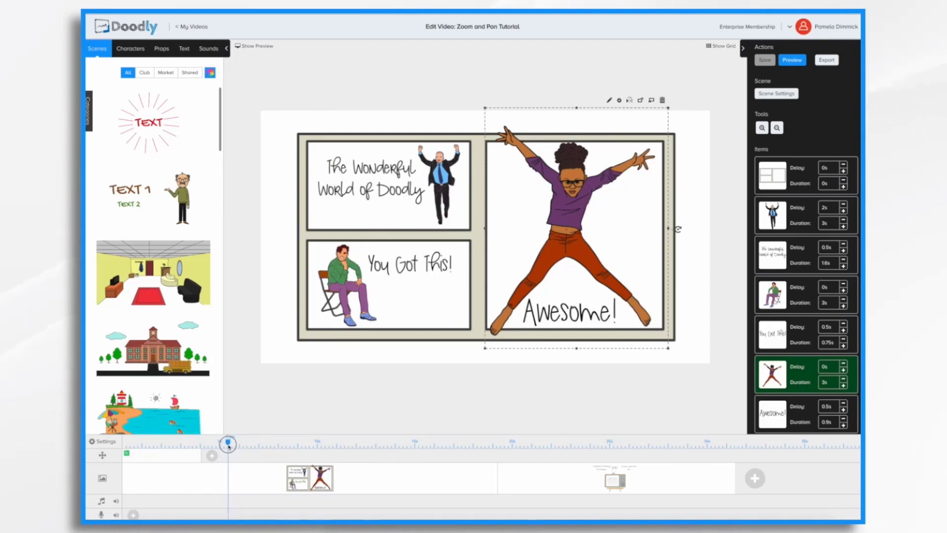
pyautogui.rightClick(229, 454)
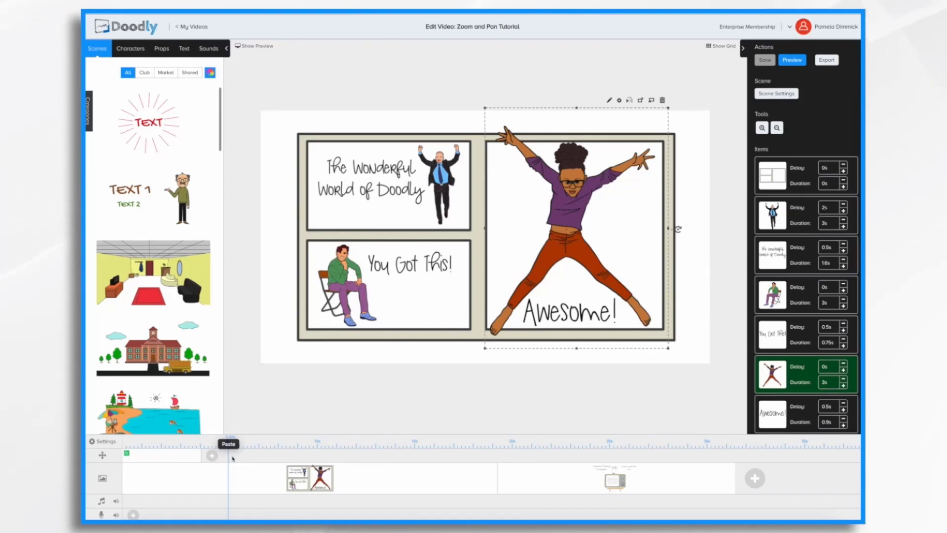
pyautogui.click(232, 456)
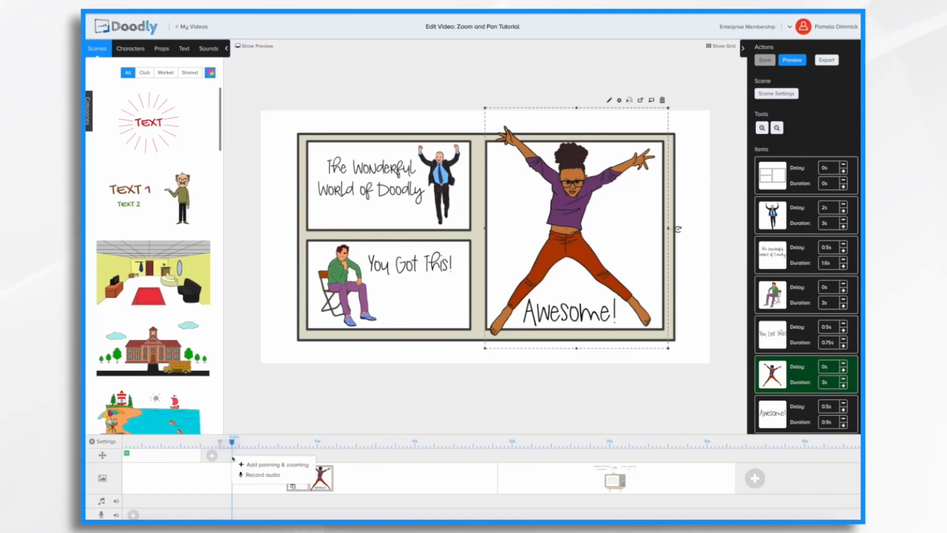
pyautogui.click(257, 465)
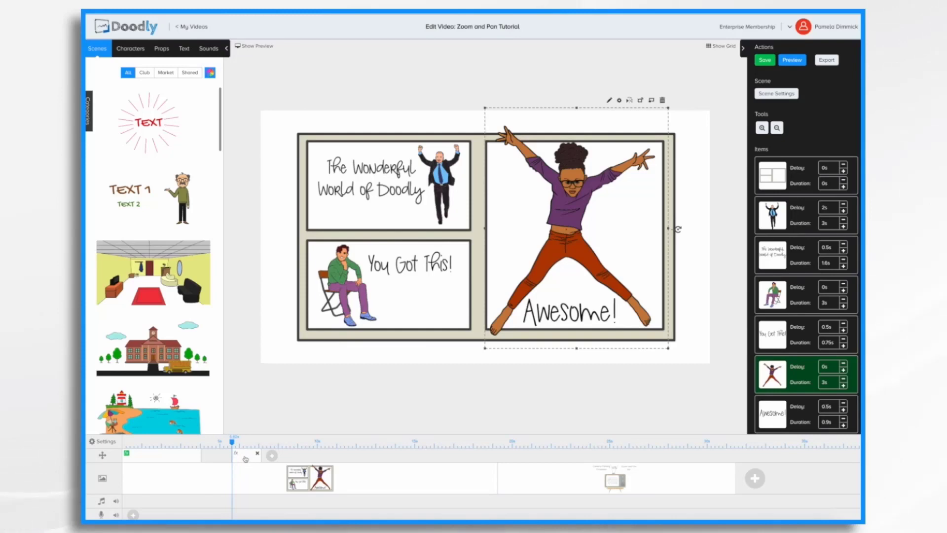
# Step: Drag the second move's End frame down onto the 'You Got This!' panel, preview, and apply
pyautogui.click(246, 459)
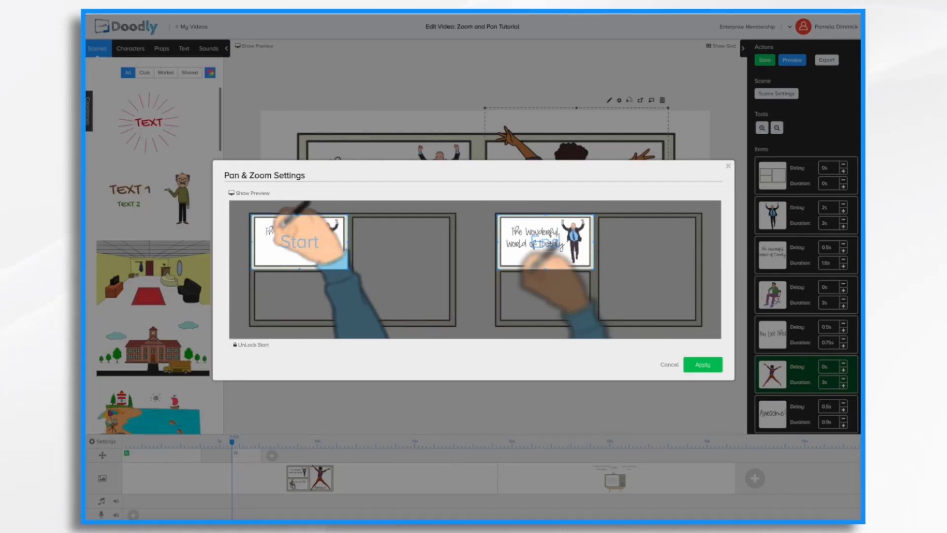
pyautogui.moveTo(545, 242); pyautogui.dragTo(551, 296)
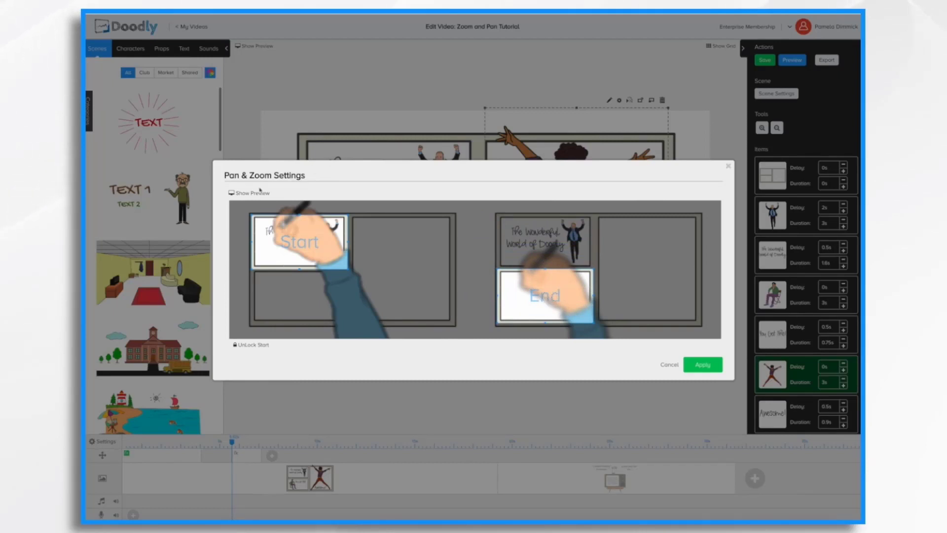
pyautogui.click(244, 193)
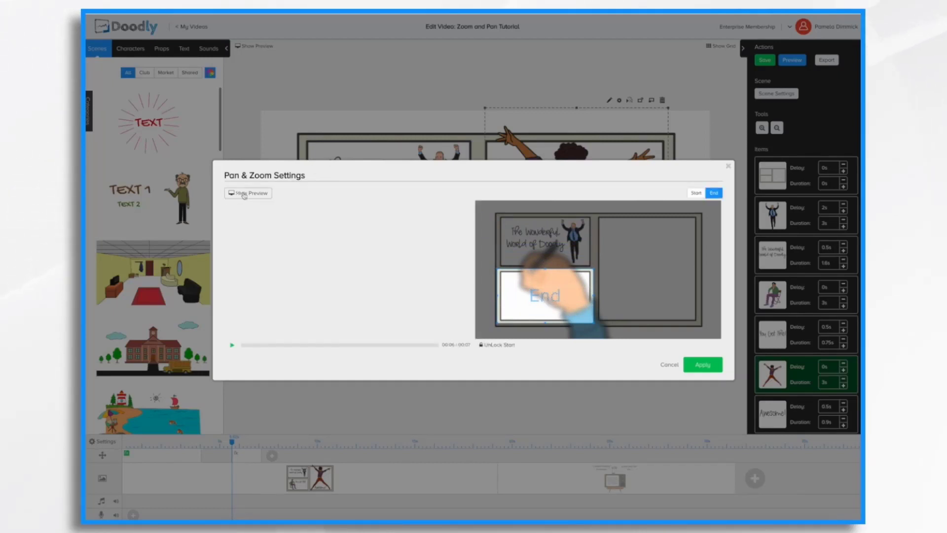
pyautogui.click(232, 344)
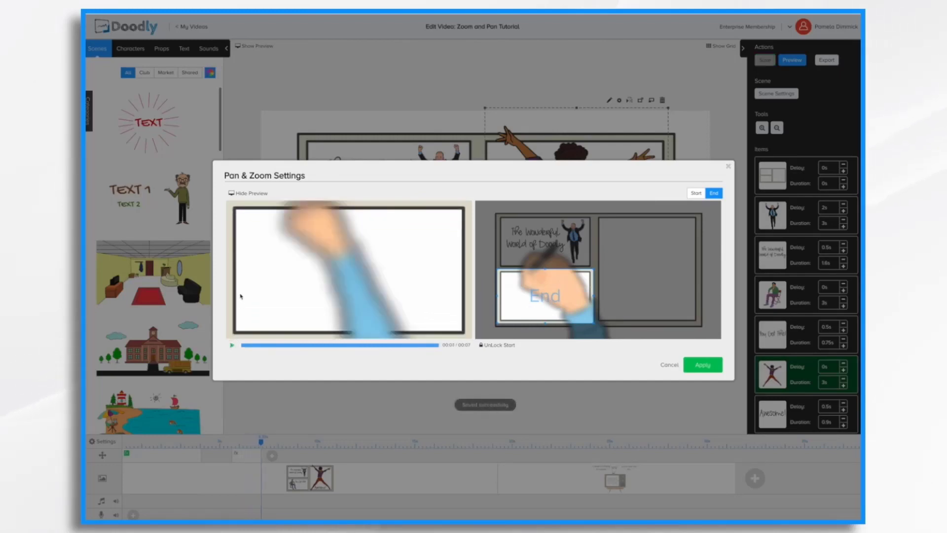
pyautogui.click(232, 345)
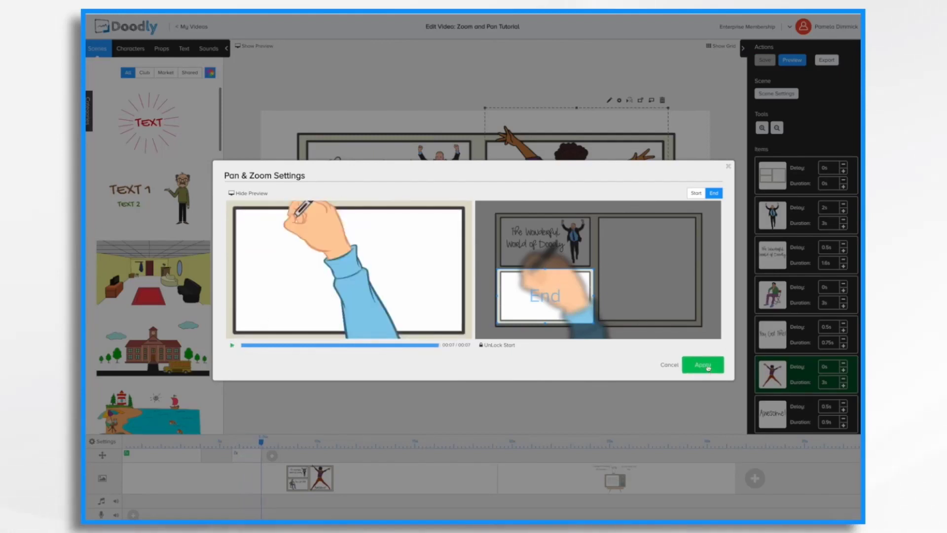
pyautogui.click(704, 365)
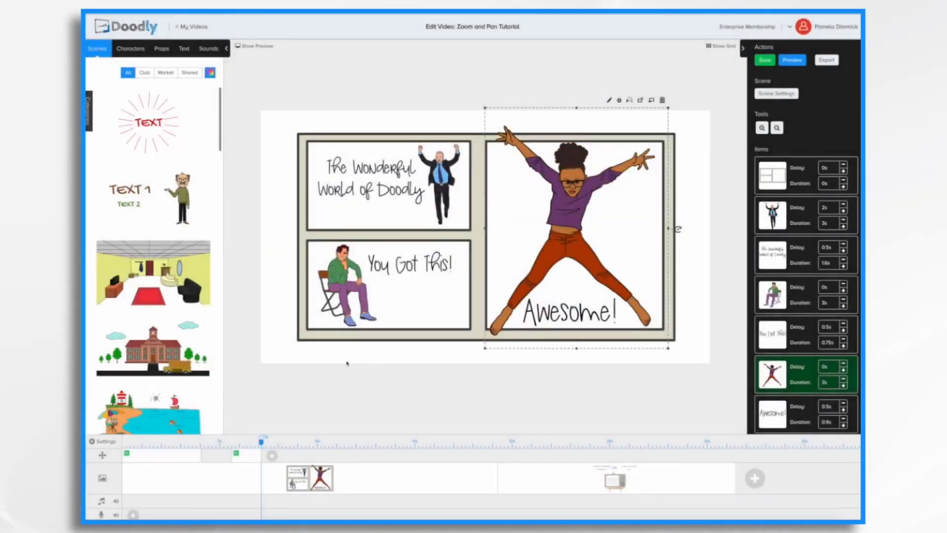
# Step: Shift the second camera move later on the timeline and preview the scene
pyautogui.moveTo(246, 461)
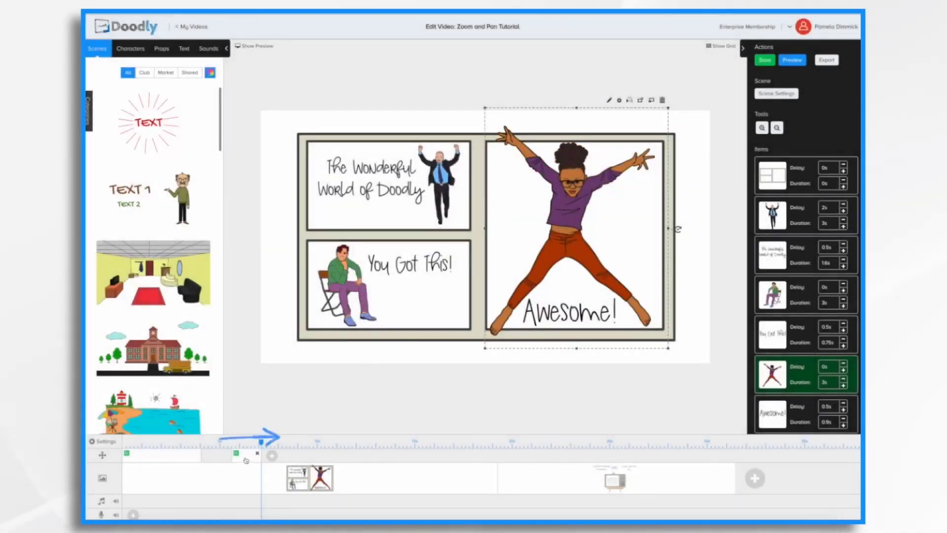
pyautogui.moveTo(246, 461); pyautogui.dragTo(261, 460)
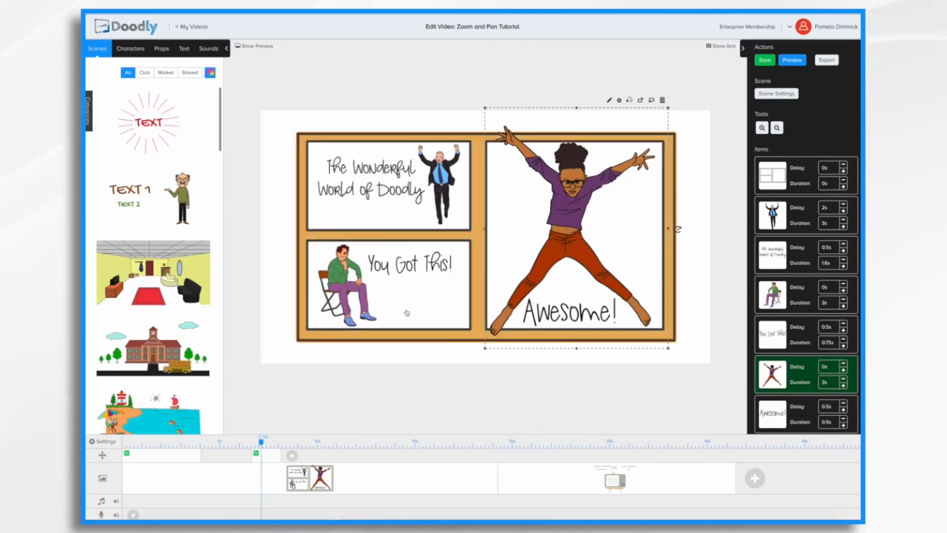
pyautogui.click(796, 63)
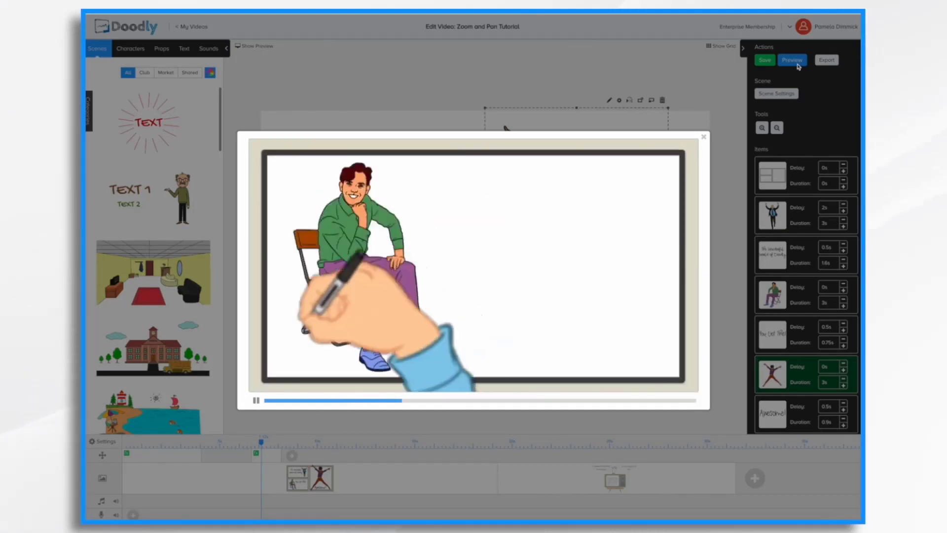
pyautogui.click(704, 137)
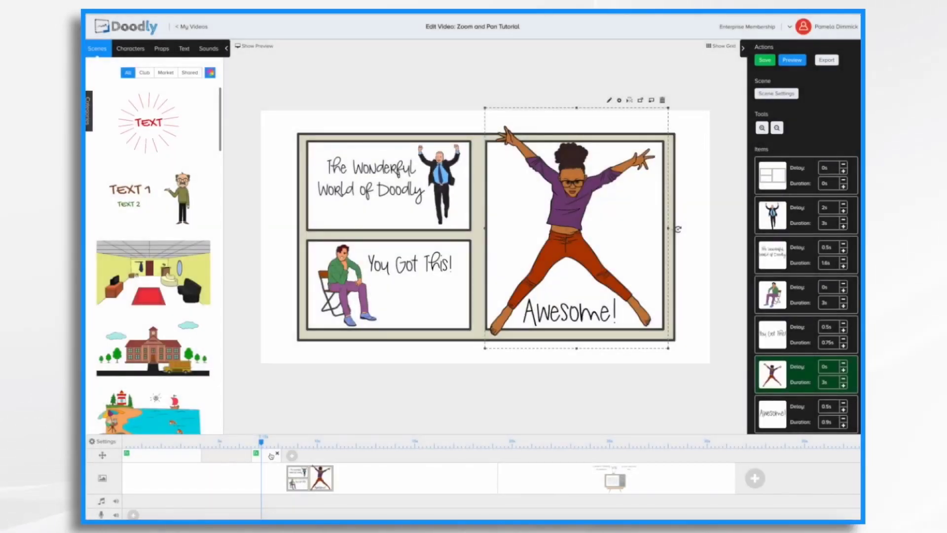
# Step: Push the camera move further right and preview the retimed pan again
pyautogui.moveTo(271, 456); pyautogui.dragTo(290, 458)
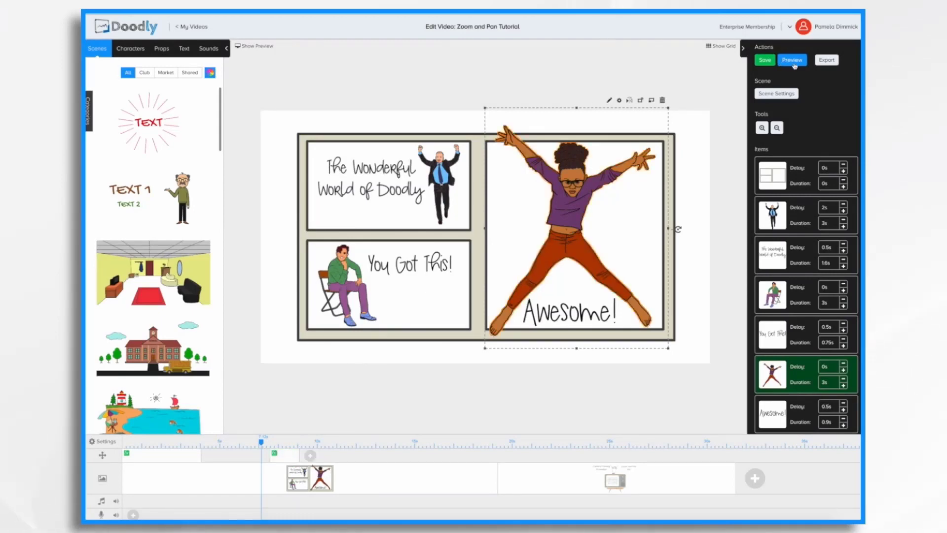
pyautogui.click(793, 61)
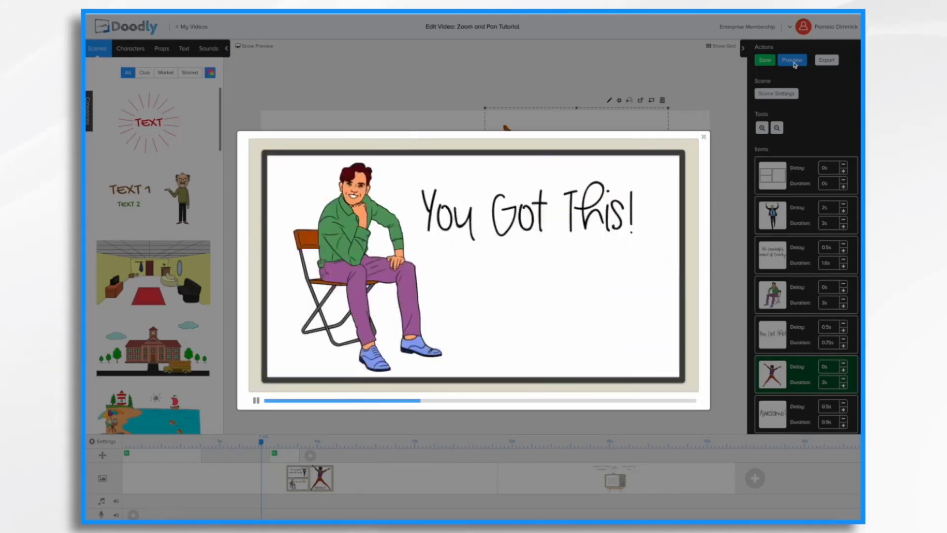
pyautogui.click(704, 137)
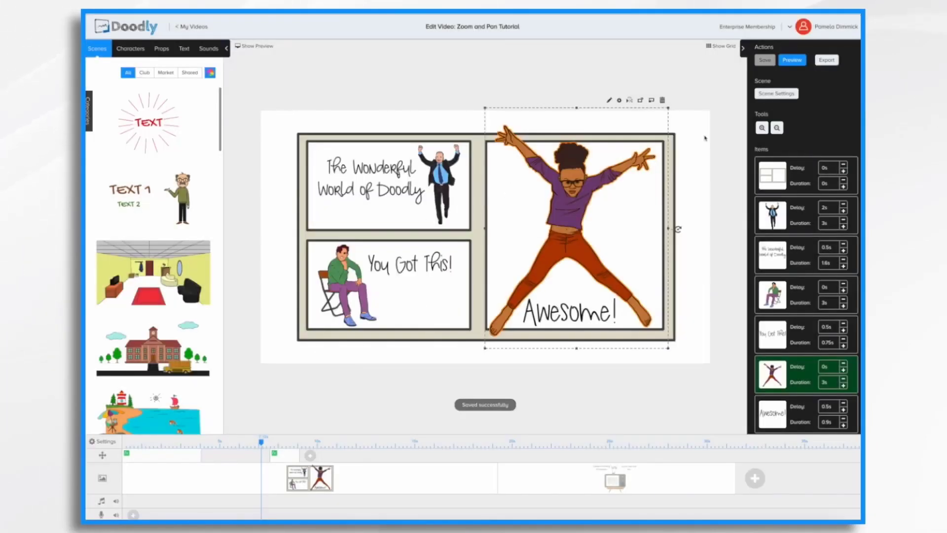
# Step: Add a third camera move and widen its End frame to the whole comic page
pyautogui.click(311, 456)
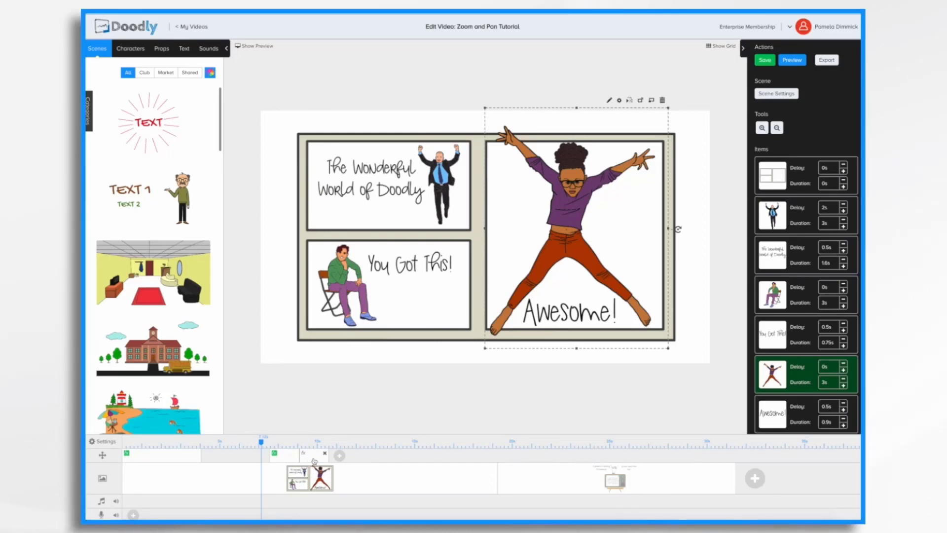
pyautogui.click(314, 460)
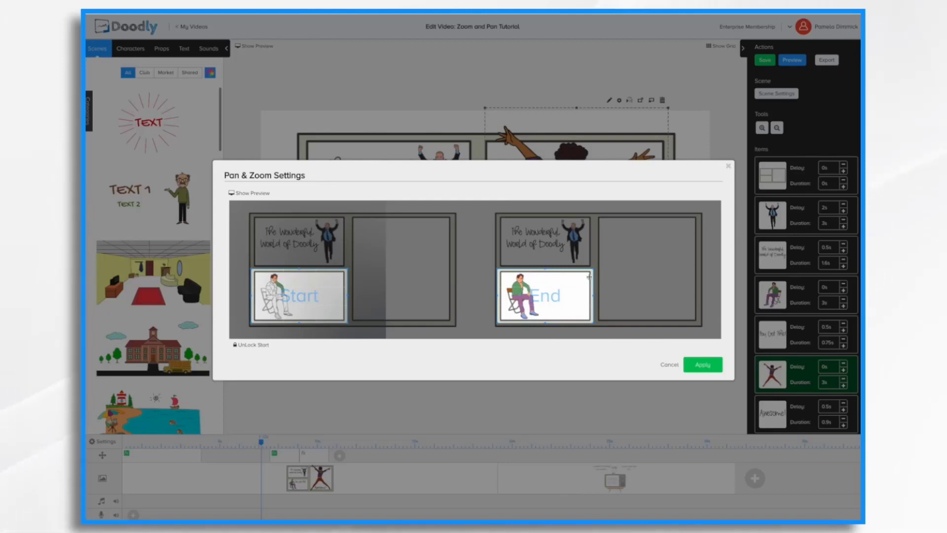
pyautogui.moveTo(592, 271); pyautogui.dragTo(551, 182)
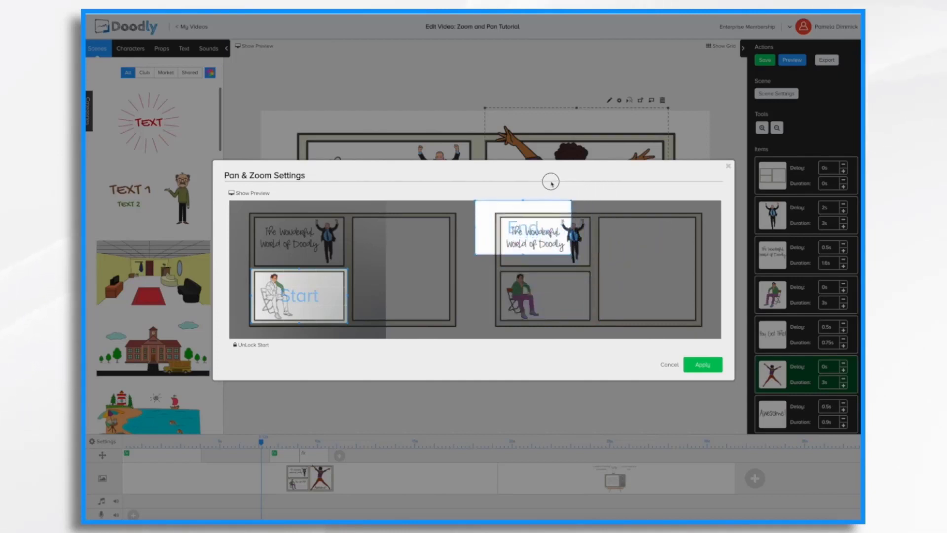
pyautogui.moveTo(571, 254); pyautogui.dragTo(732, 365)
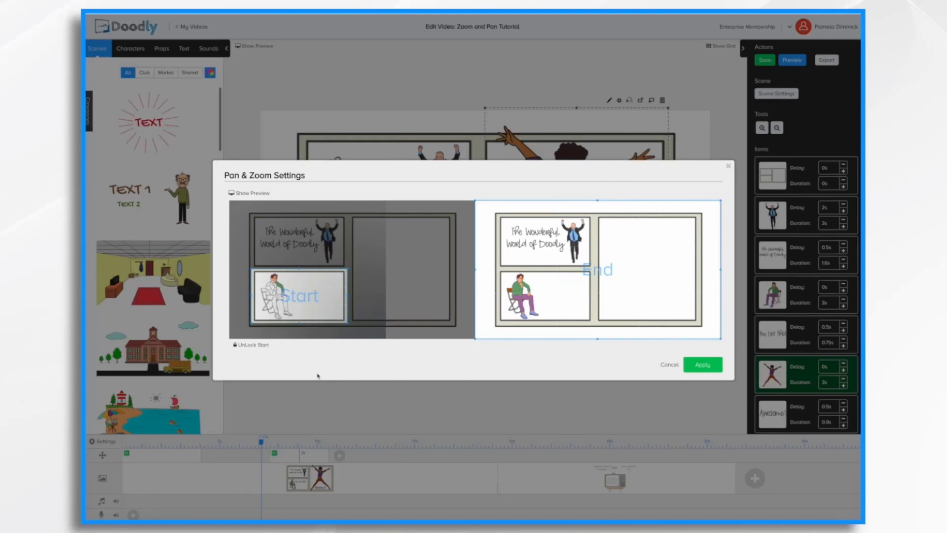
# Step: Preview and apply the zoom-out, then delete that effect from the camera track
pyautogui.click(251, 192)
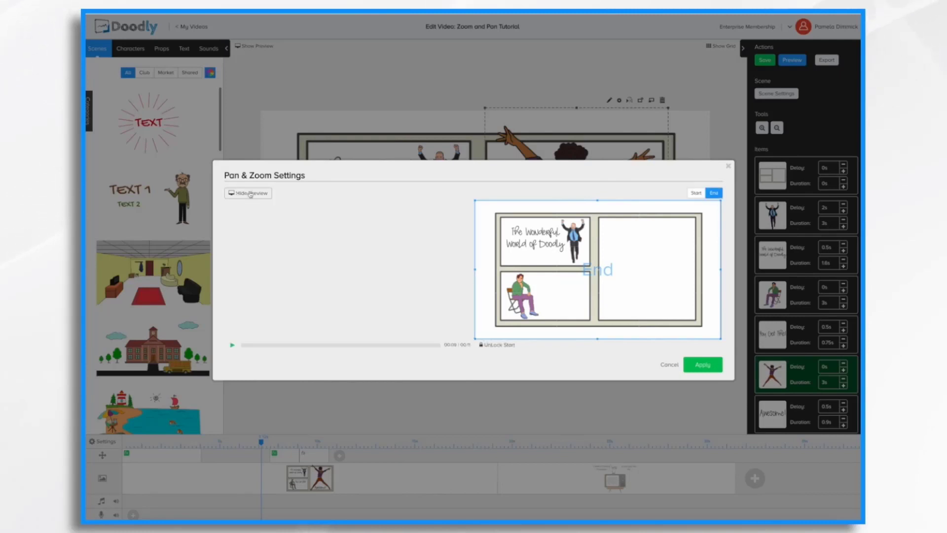
pyautogui.click(232, 346)
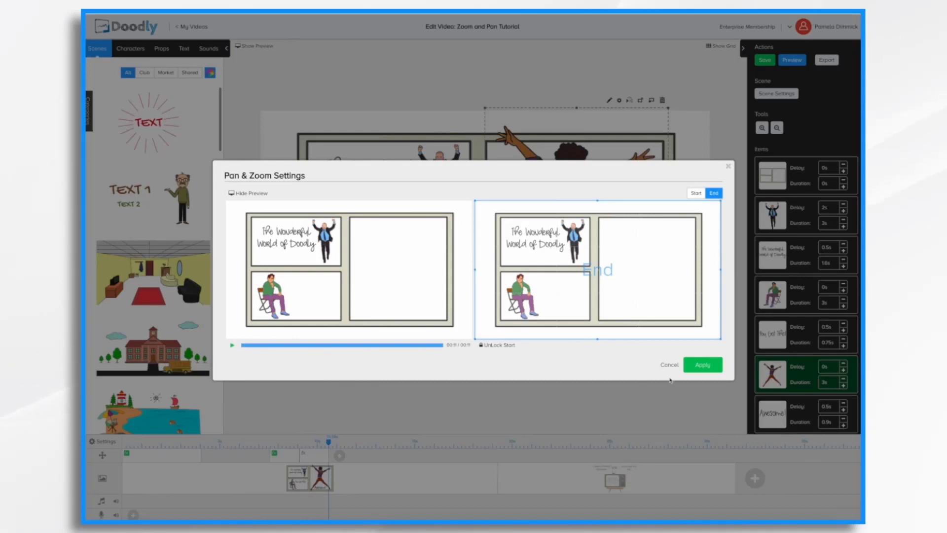
pyautogui.click(708, 364)
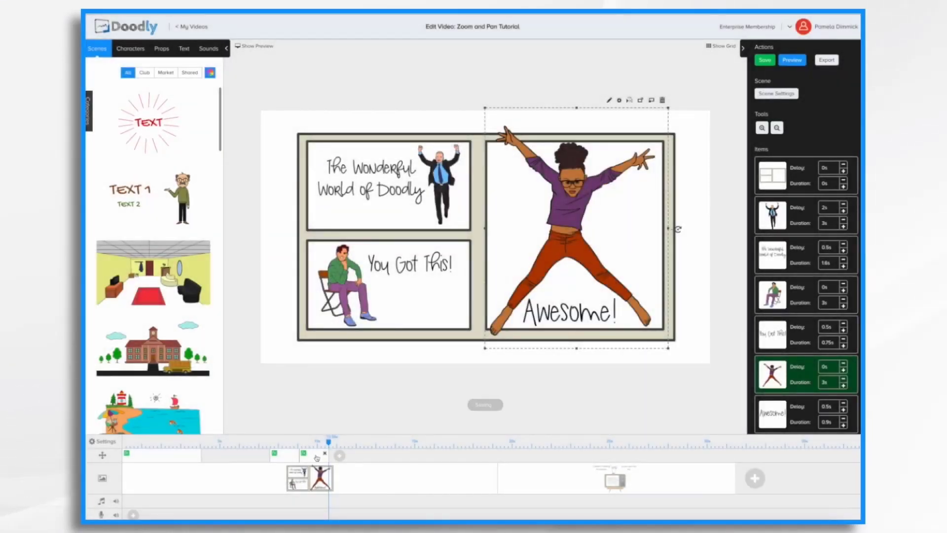
pyautogui.click(324, 453)
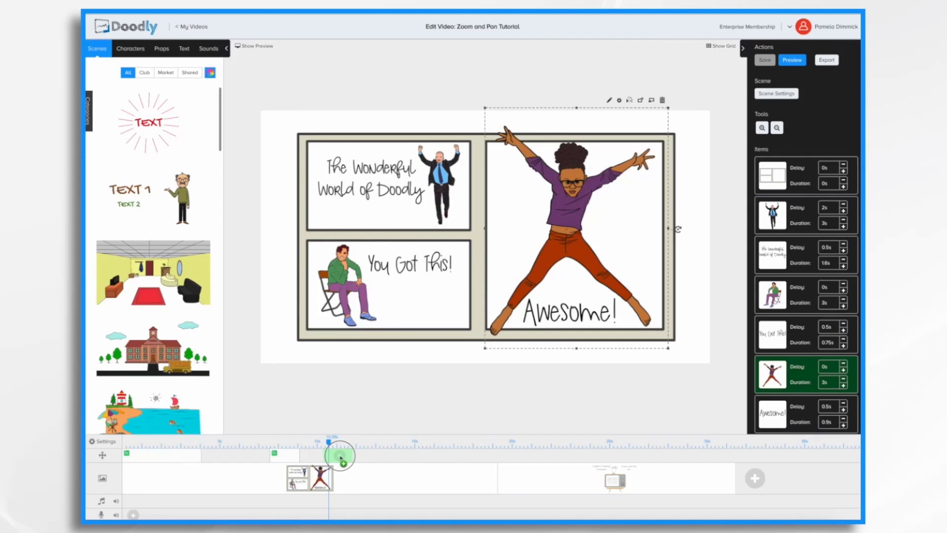
# Step: Add a pan-and-zoom effect at the playhead and preview the scene
pyautogui.click(340, 458)
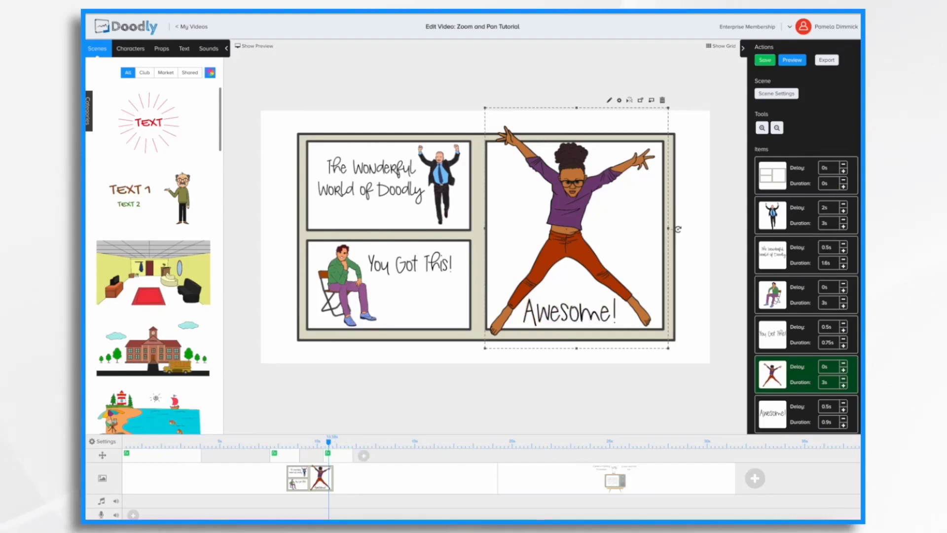
pyautogui.click(802, 60)
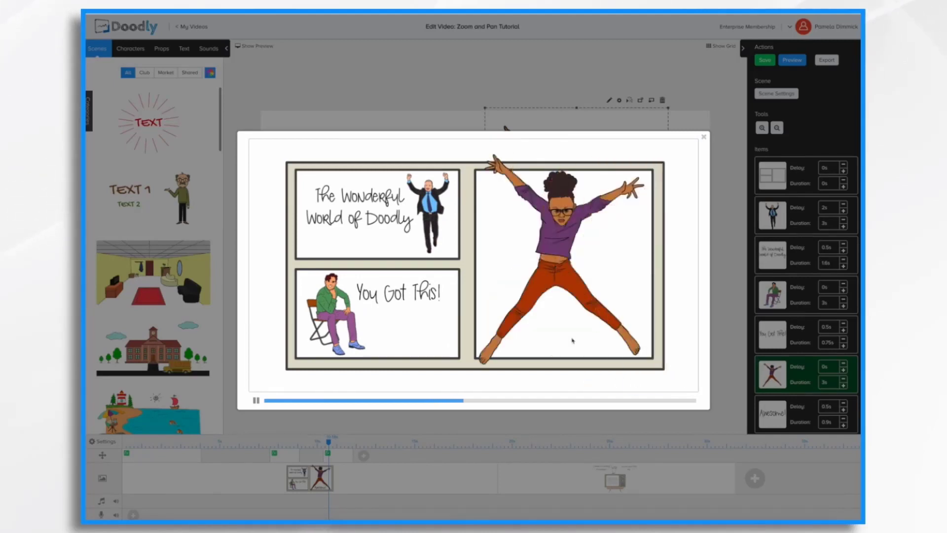
pyautogui.click(705, 139)
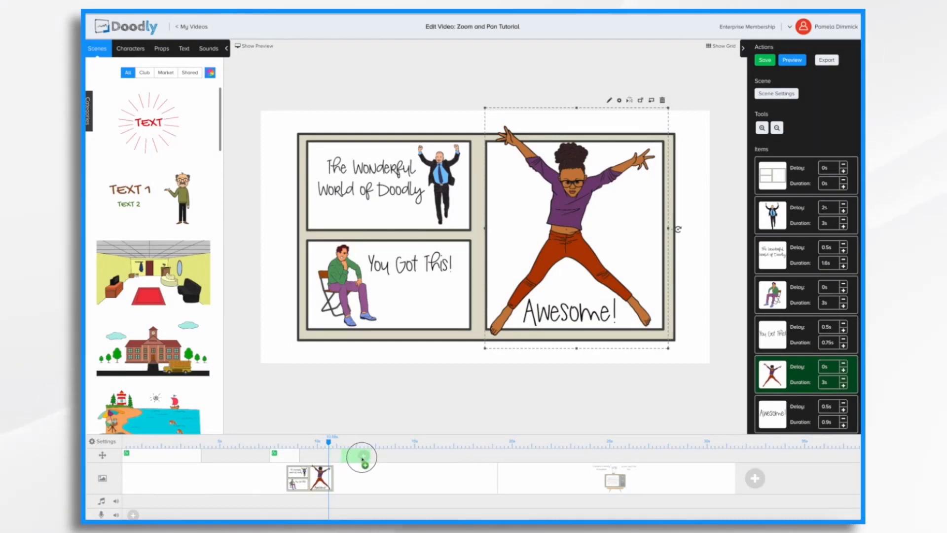
# Step: Add another pan-and-zoom block after it and preview the camera moves again
pyautogui.click(362, 459)
pyautogui.click(793, 61)
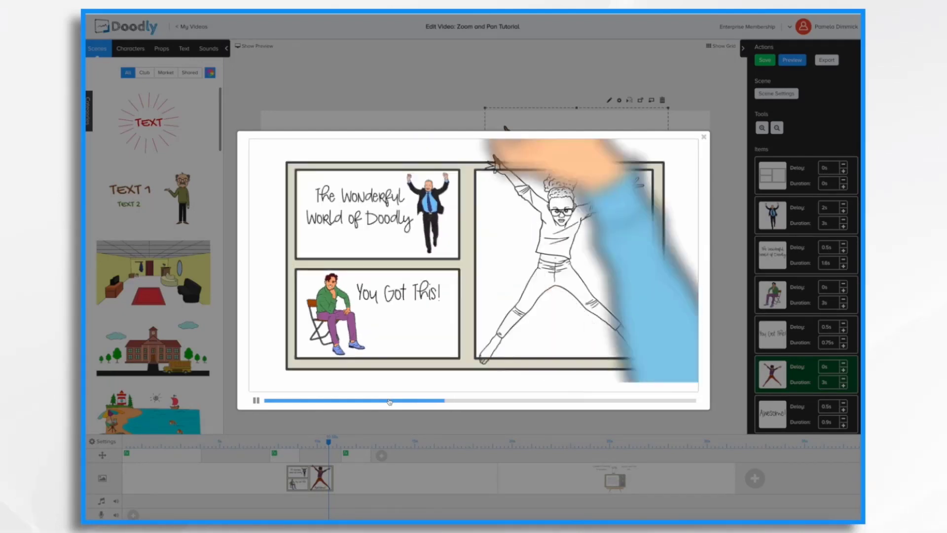
pyautogui.click(464, 466)
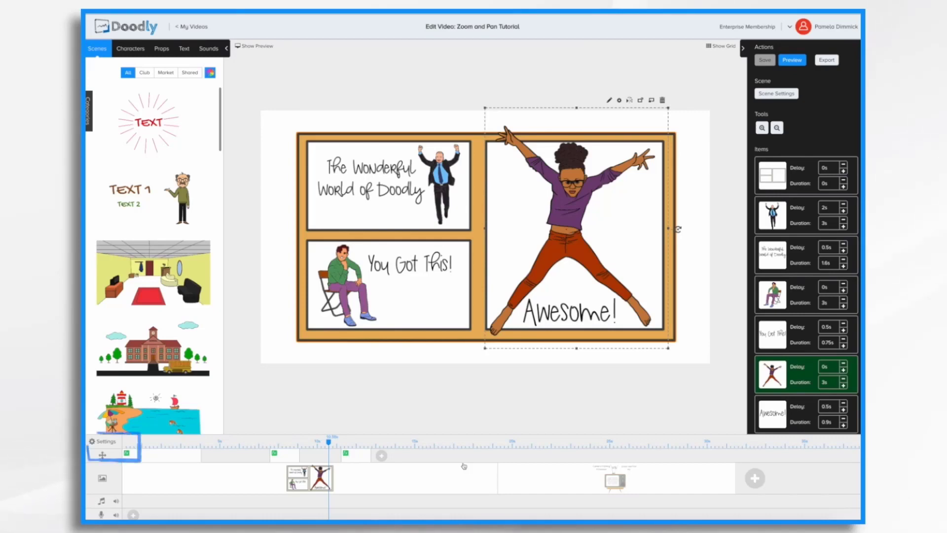
pyautogui.click(106, 441)
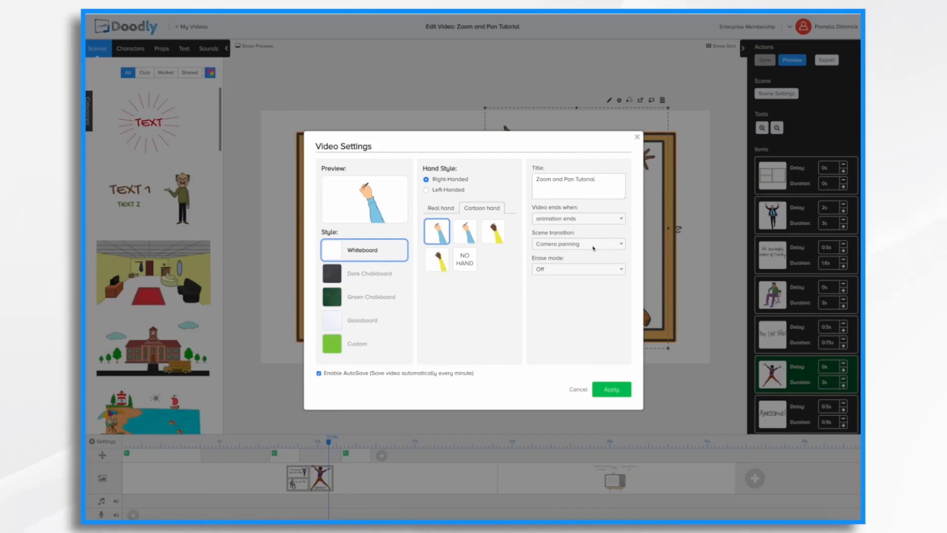
pyautogui.click(611, 390)
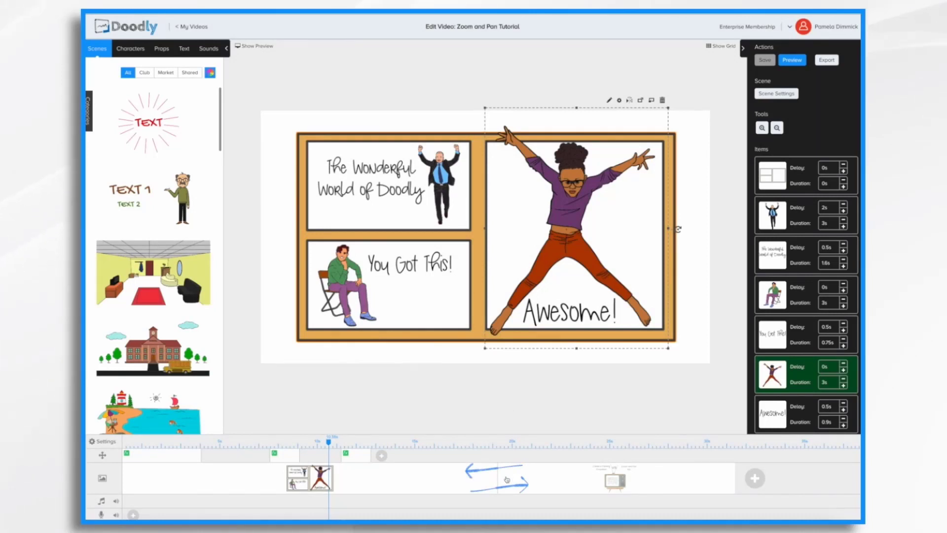
# Step: Preview the video from the comic scene into the Camera Panning Transition vs. Zoom and Pan FX scene
pyautogui.click(792, 60)
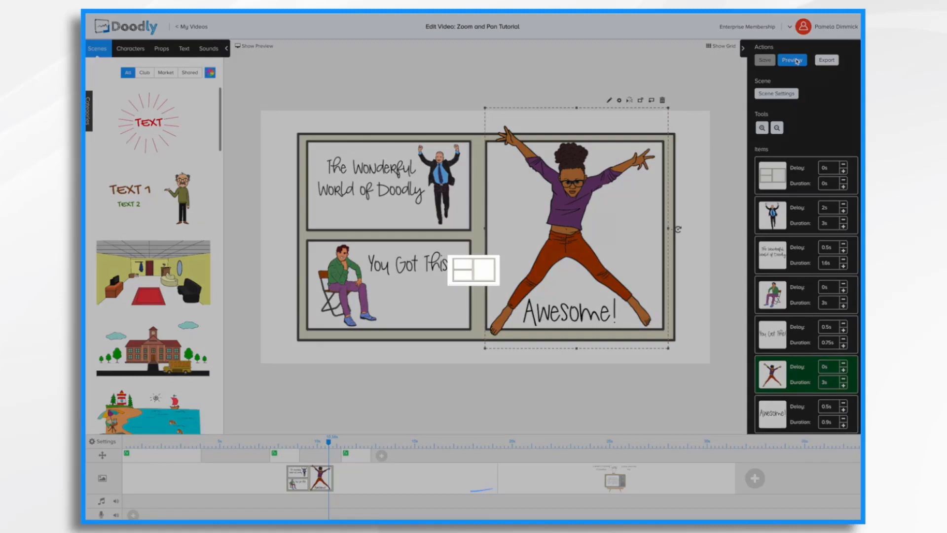